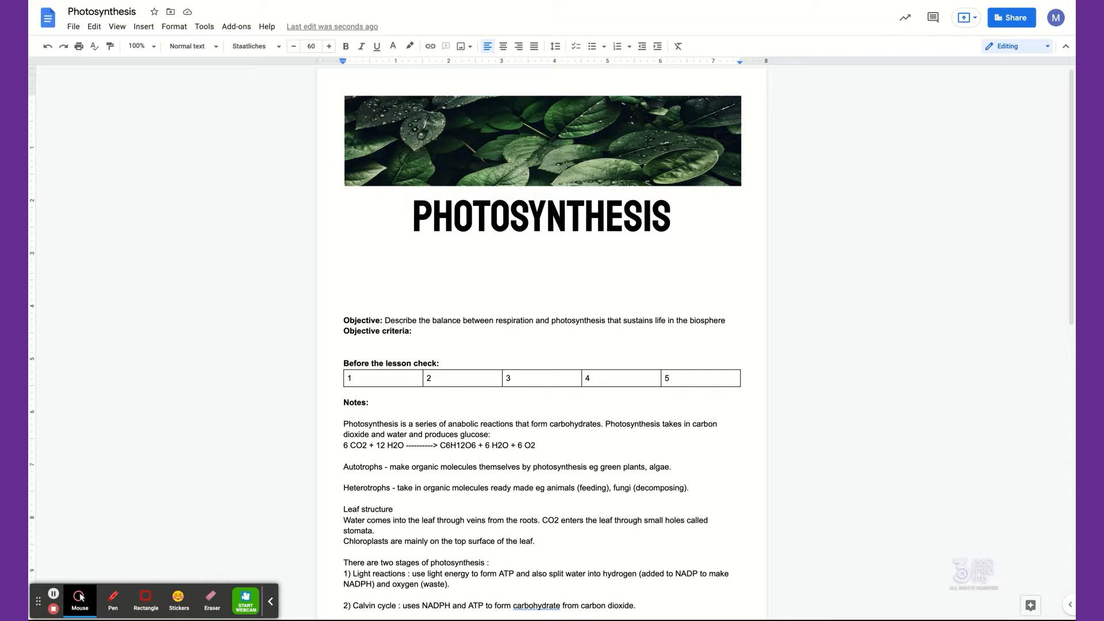
Place the leaf banner image behind the text and color the PHOTOSYNTHESIS title white
click(690, 174)
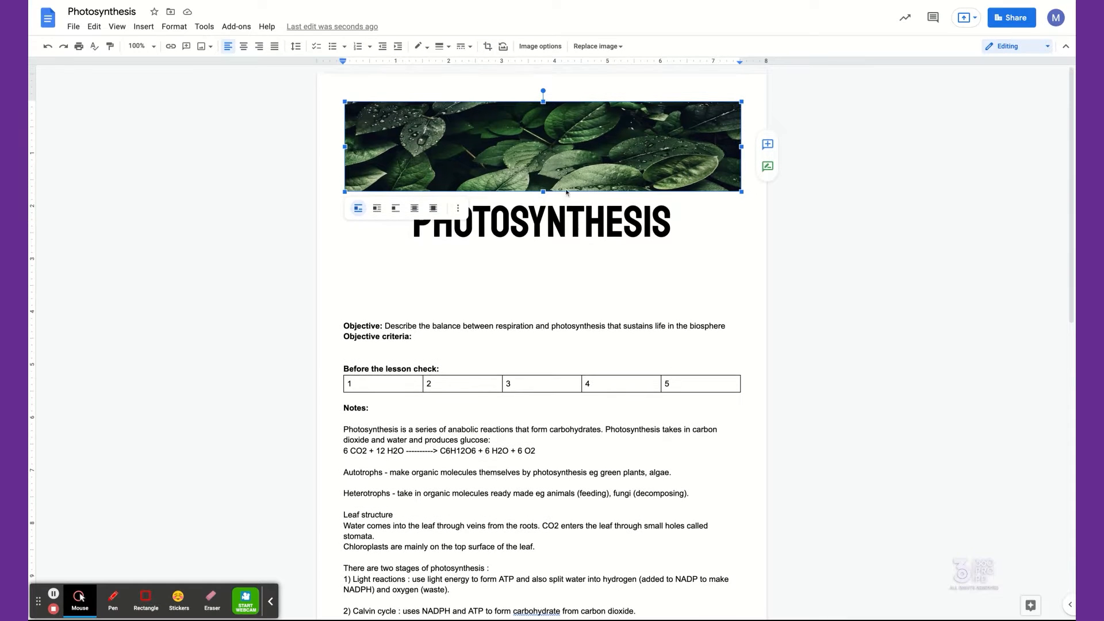
click(414, 202)
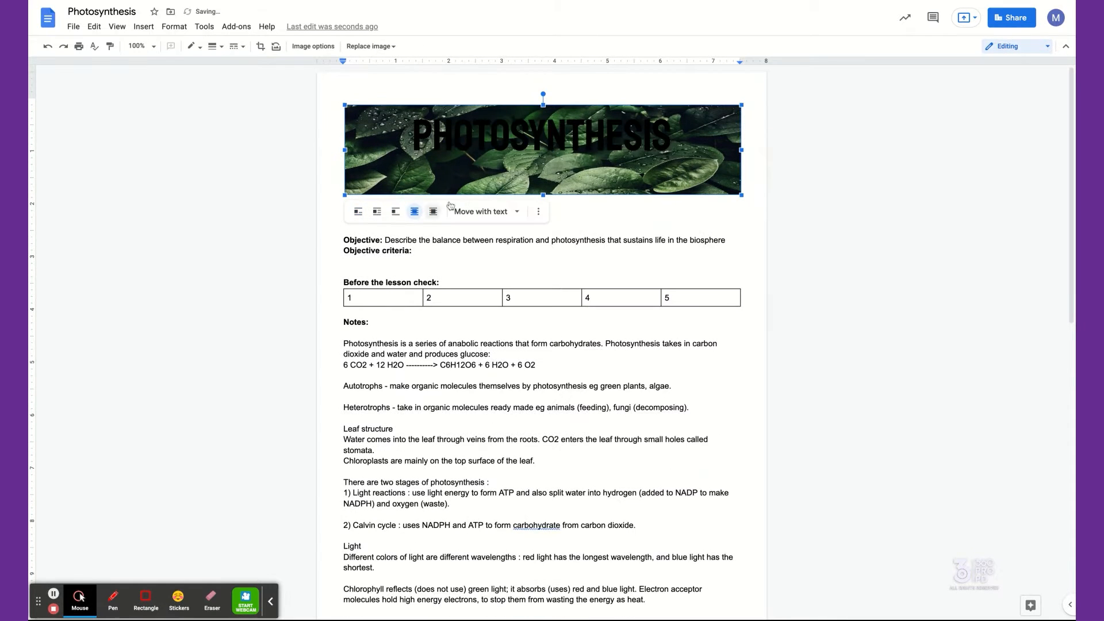
double_click(530, 144)
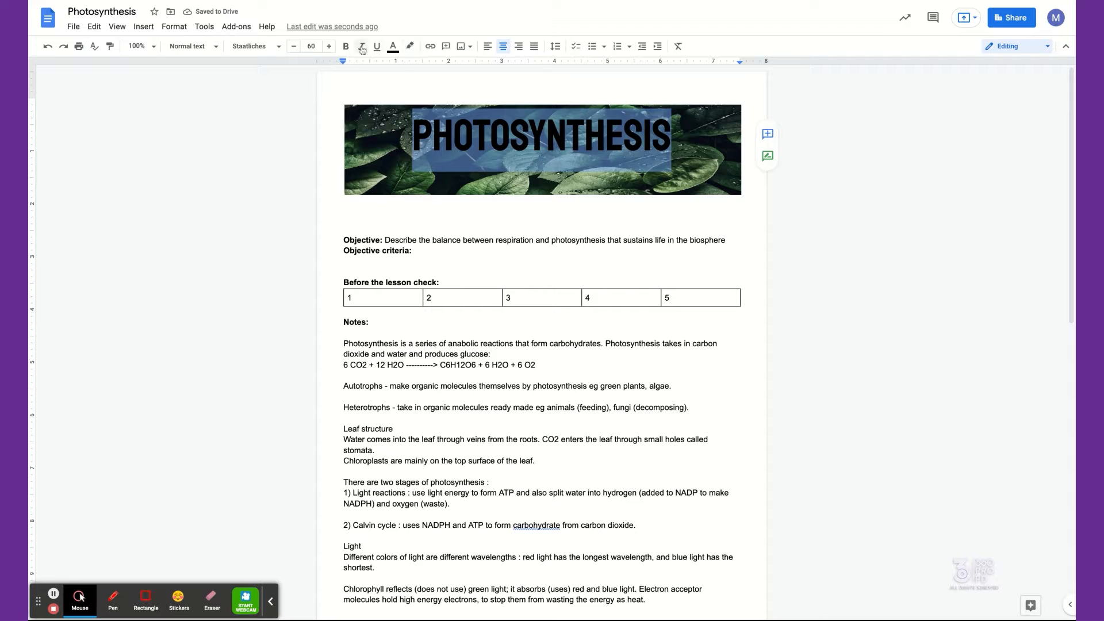
click(393, 46)
click(506, 67)
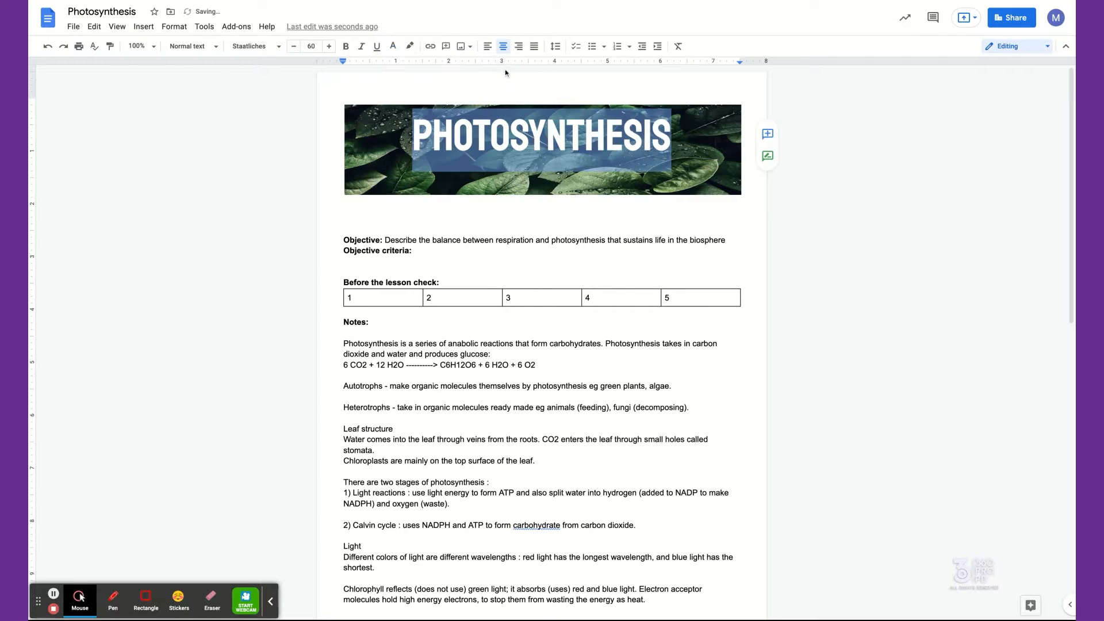
Reduce the height of the leaf banner image so it fits closely around the title
click(556, 185)
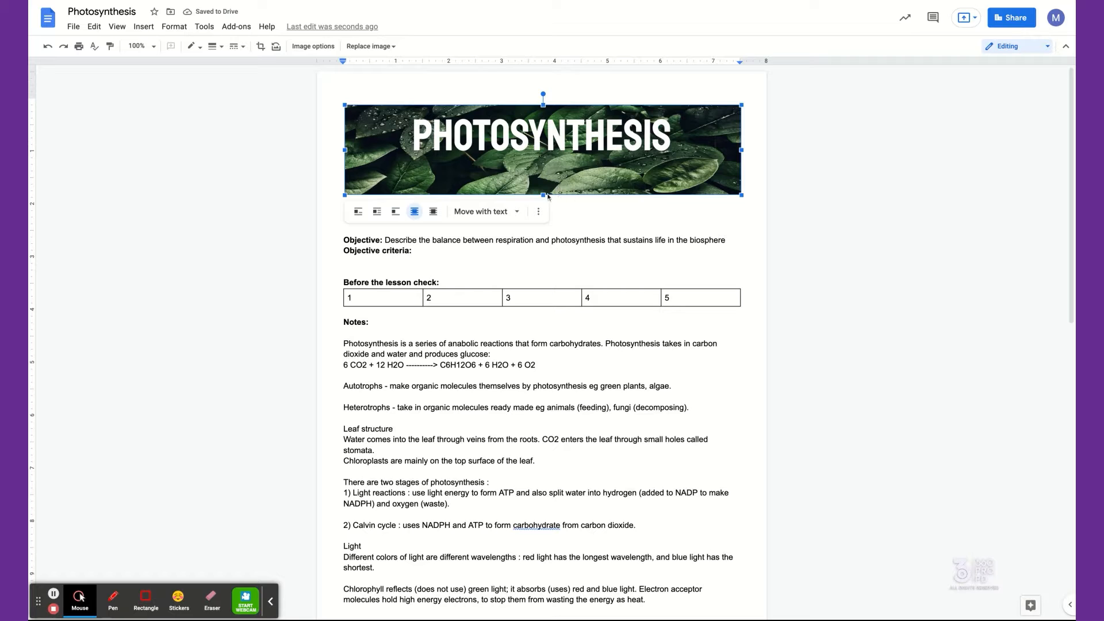
drag(543, 195, 543, 170)
click(576, 194)
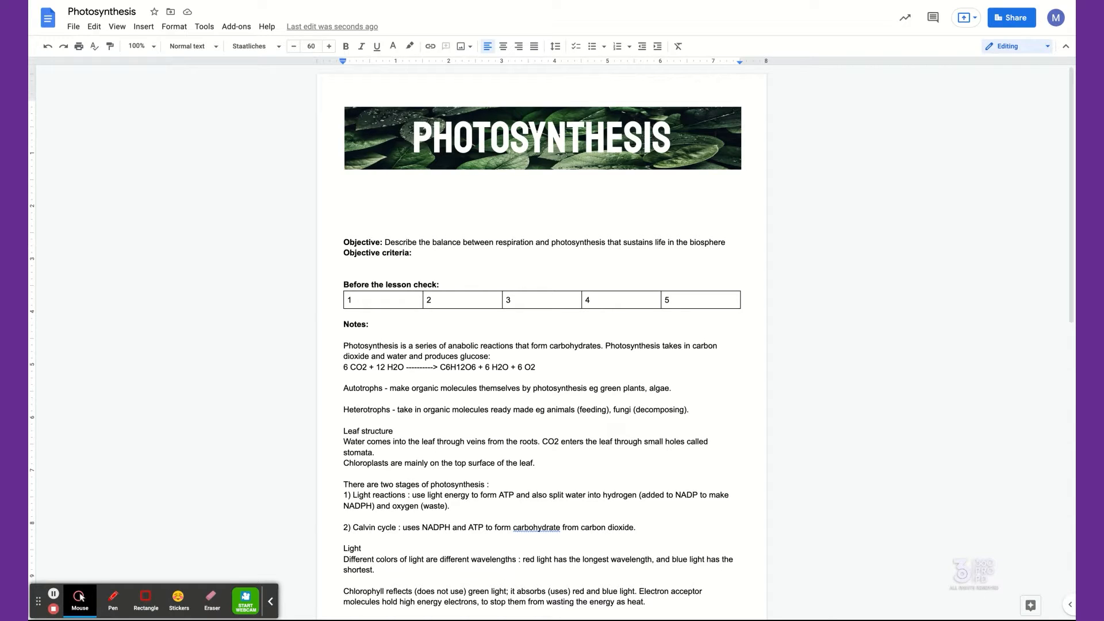
click(376, 158)
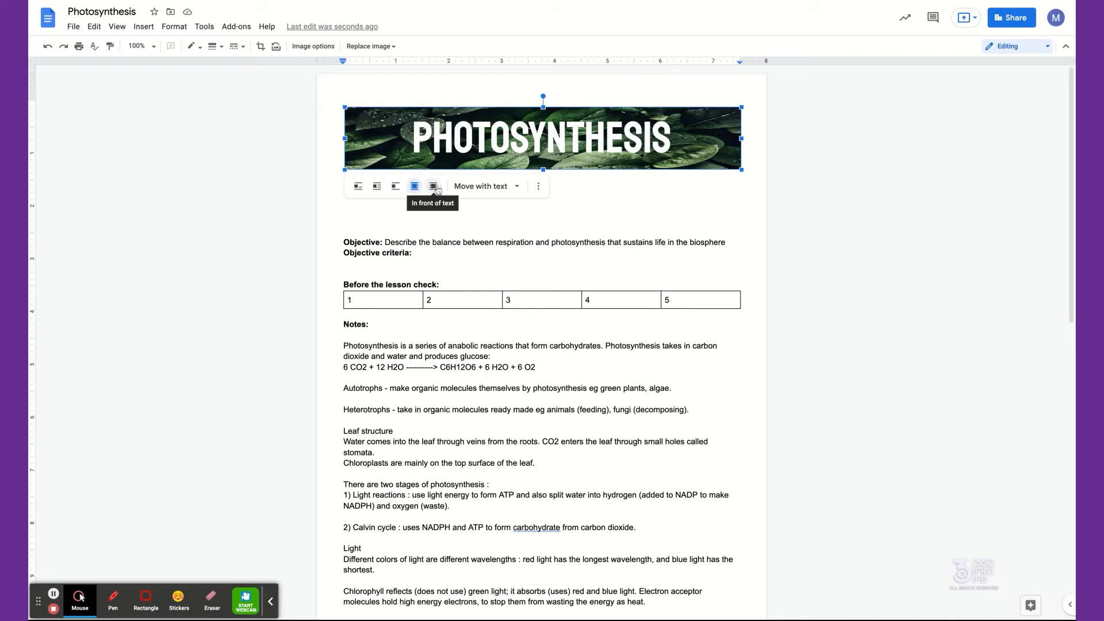
click(416, 229)
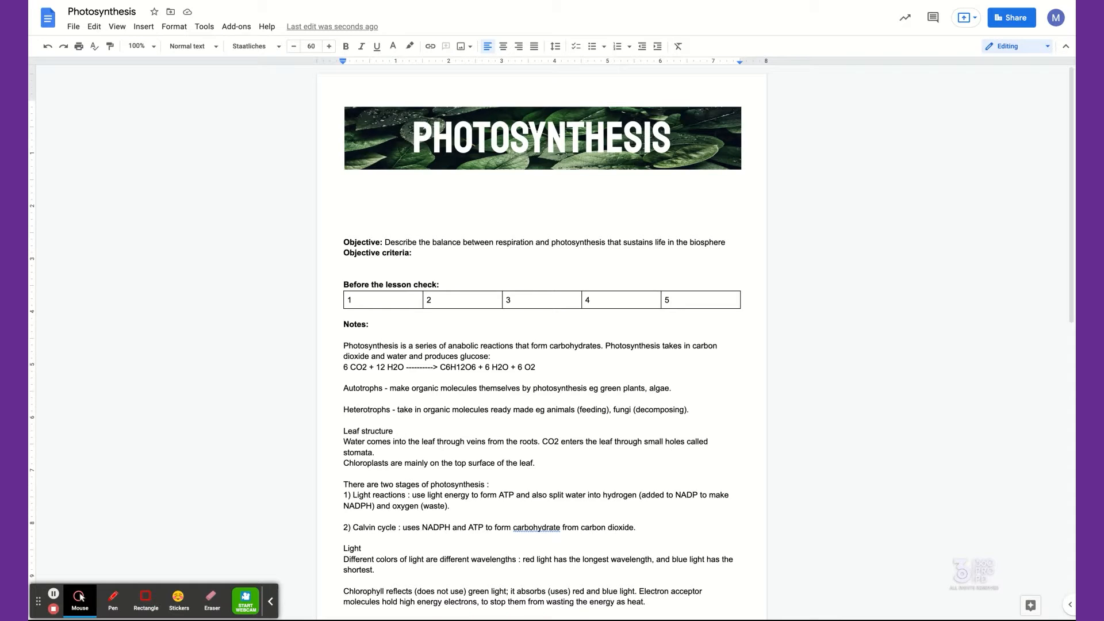
Add a checklist under "Objective criteria:" with the items "Define respiration" and "Define photosynthesis", plus an empty third item
click(426, 254)
key(Return)
click(576, 46)
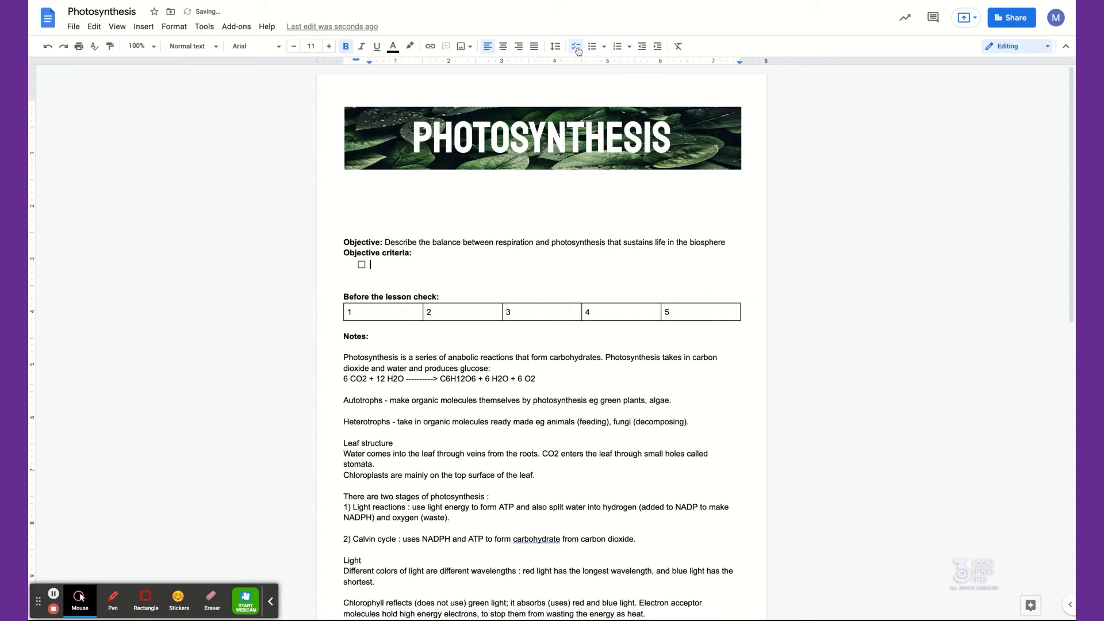
text(define respiration)
key(Return)
text(d)
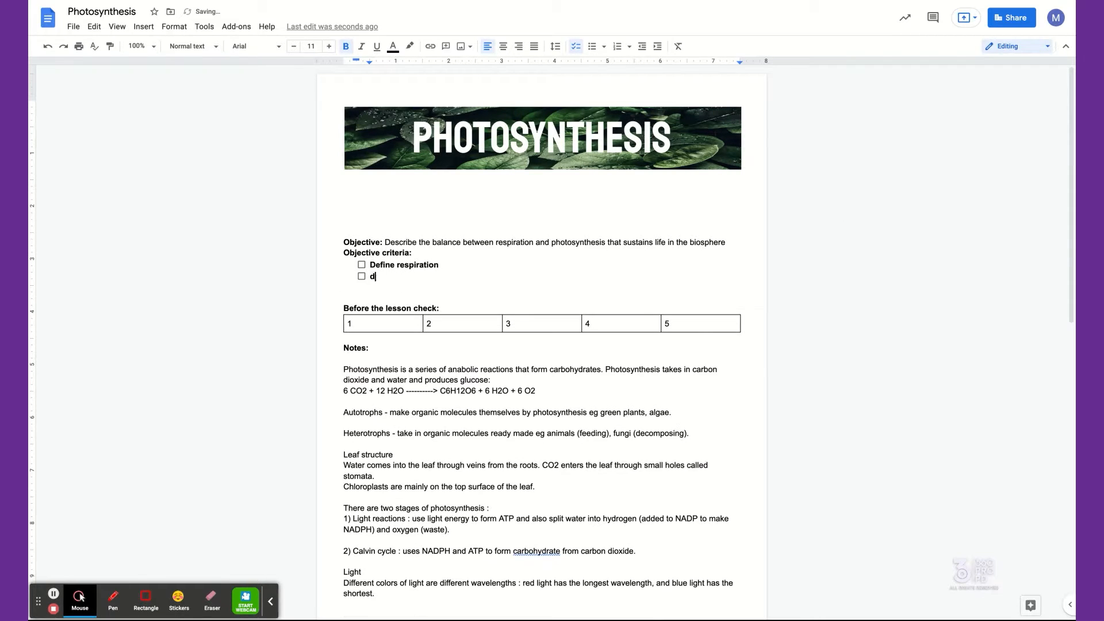
text(efine pho)
key(Tab)
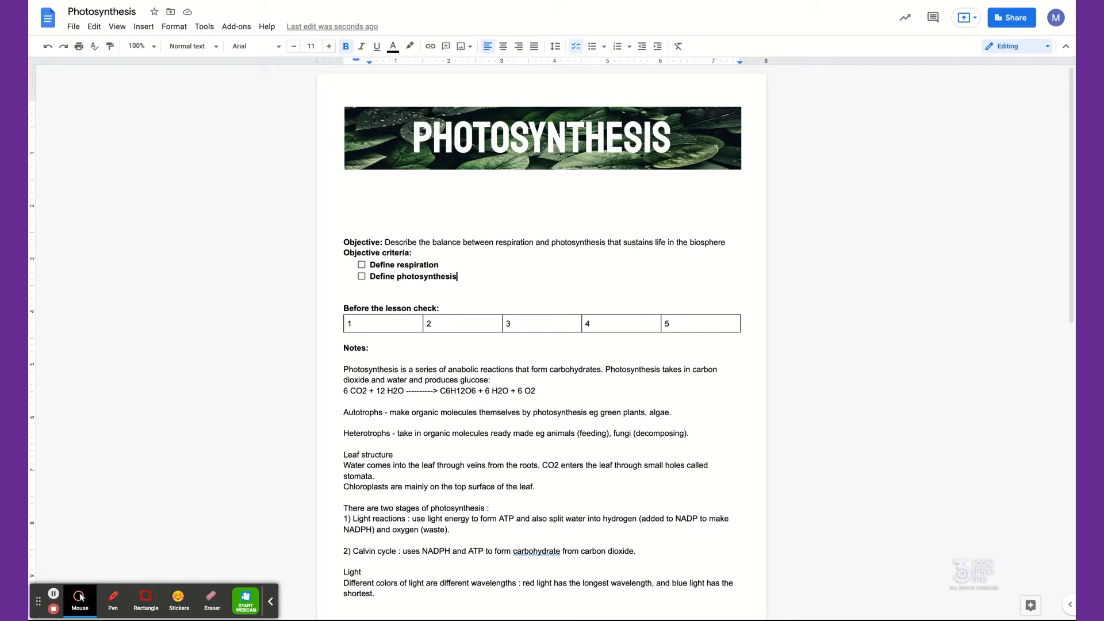
key(Return)
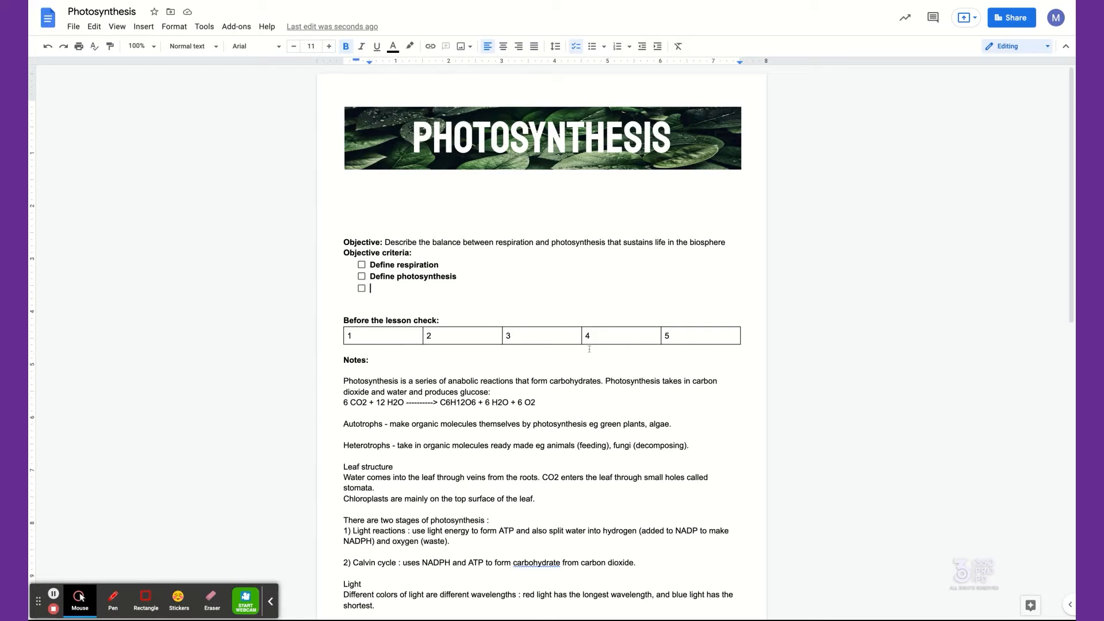
Check off the "Define photosynthesis" item in the objective criteria checklist
click(362, 277)
scroll(401, 402, down, 4)
scroll(450, 472, up, 4)
Turn the numbers 1 to 5 in the "Before the lesson check" table into checklist items and check off 1
click(372, 333)
click(576, 46)
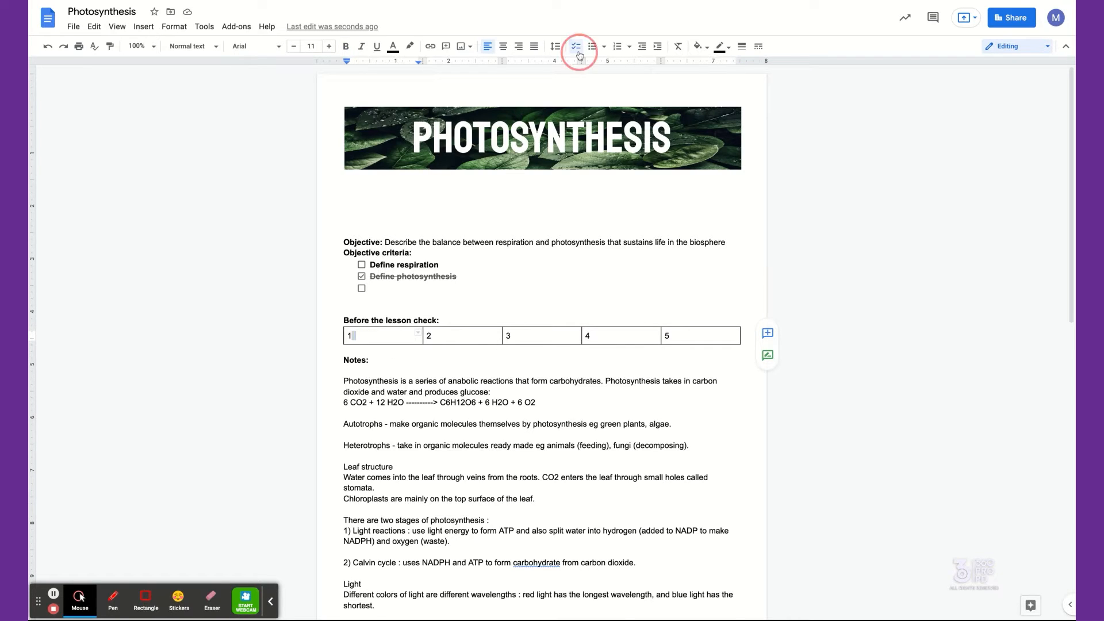
click(456, 335)
click(576, 46)
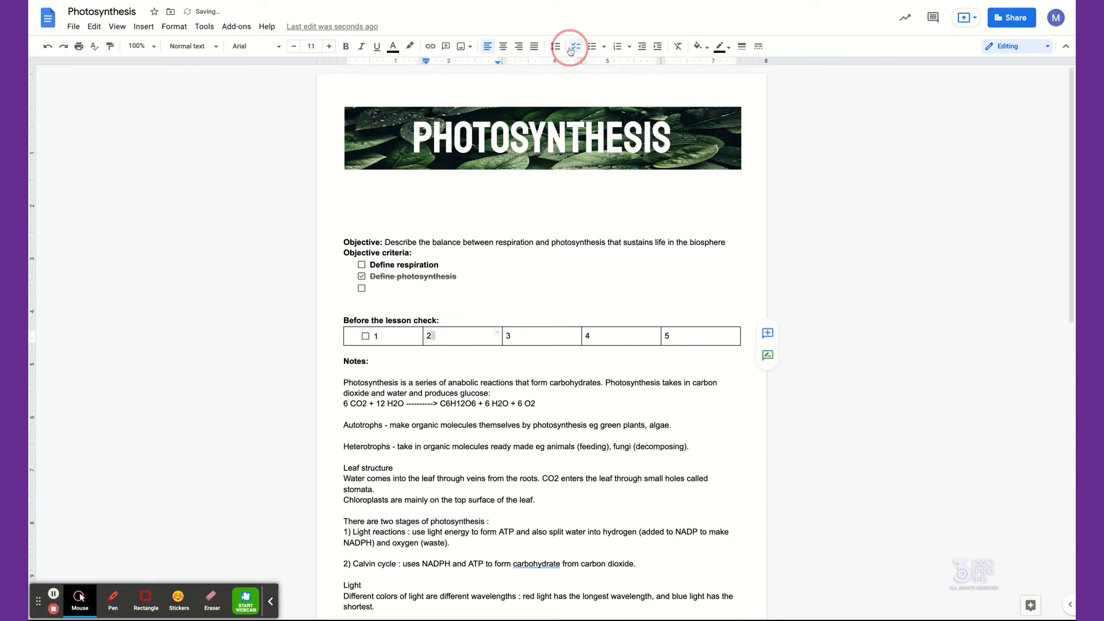
click(545, 332)
click(576, 46)
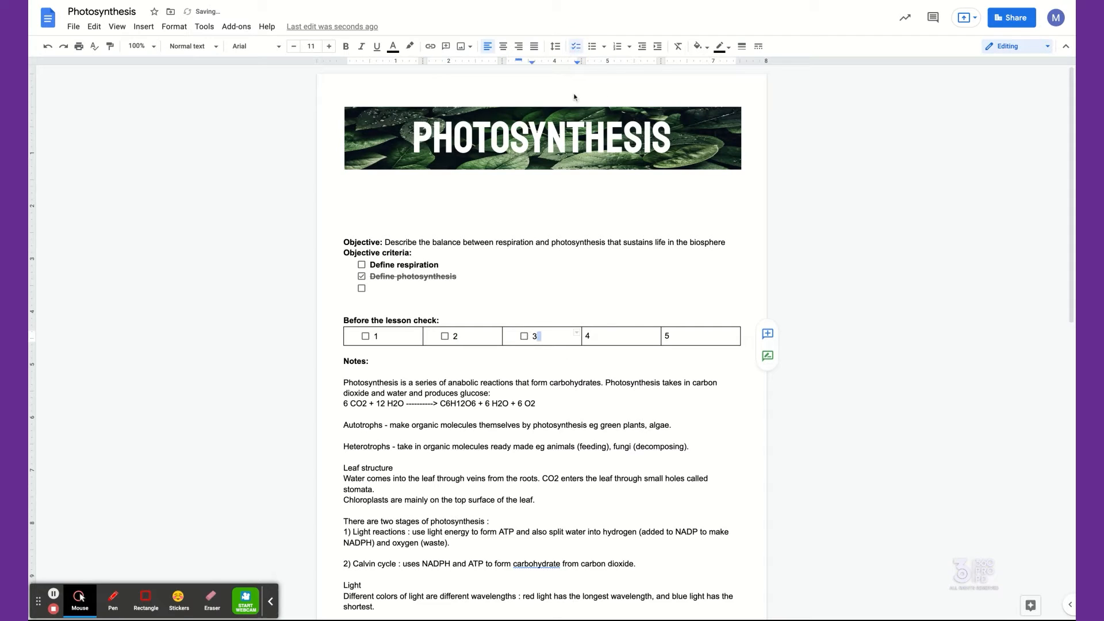
key(Tab)
click(575, 46)
click(680, 328)
click(576, 46)
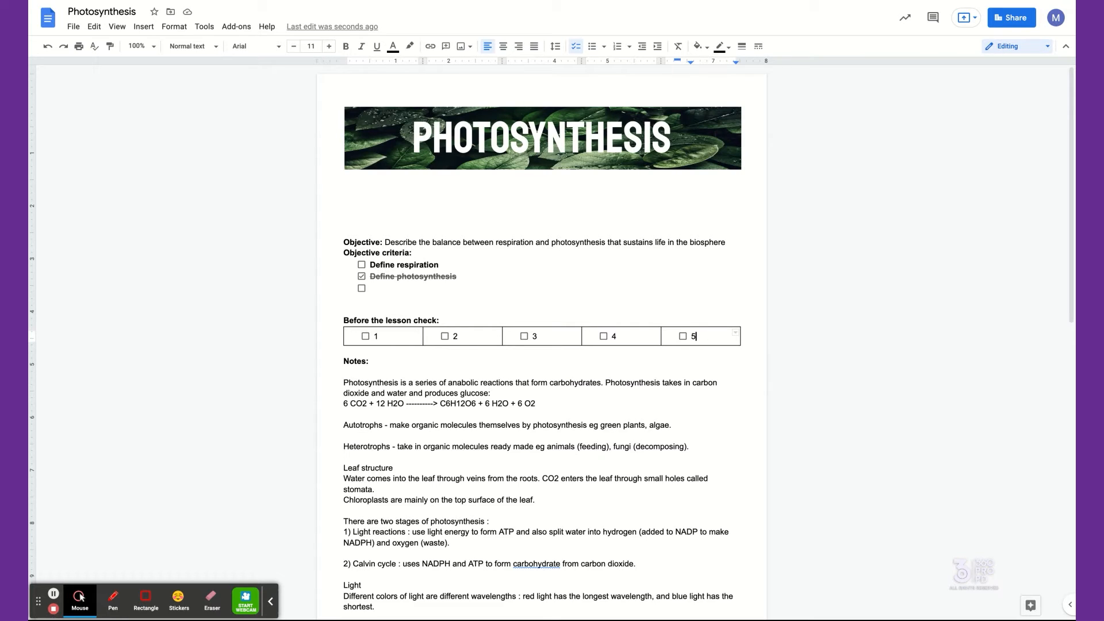
click(365, 337)
Examine the "After the lesson check" table on the second page and return to the document's beginning
scroll(420, 373, down, 2)
scroll(419, 373, down, 1)
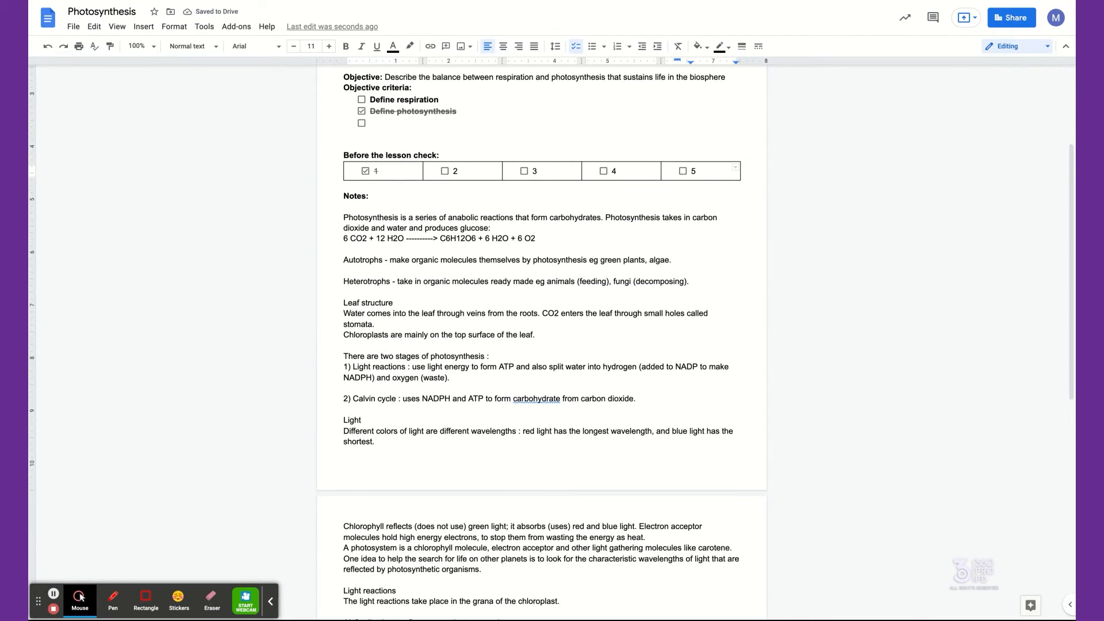
scroll(397, 333, down, 5)
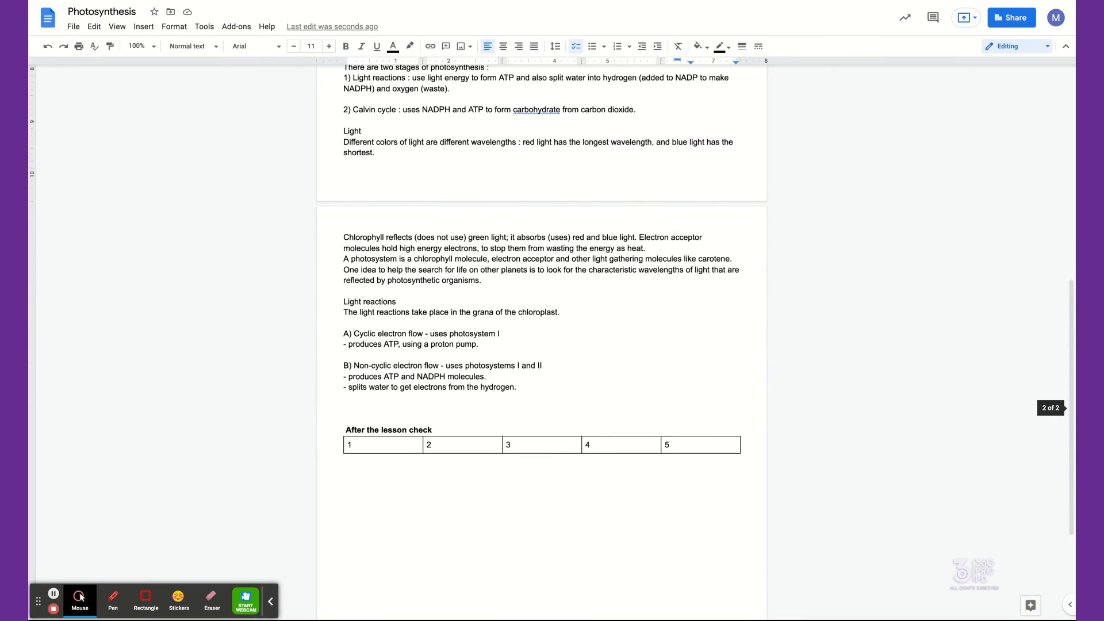
click(385, 451)
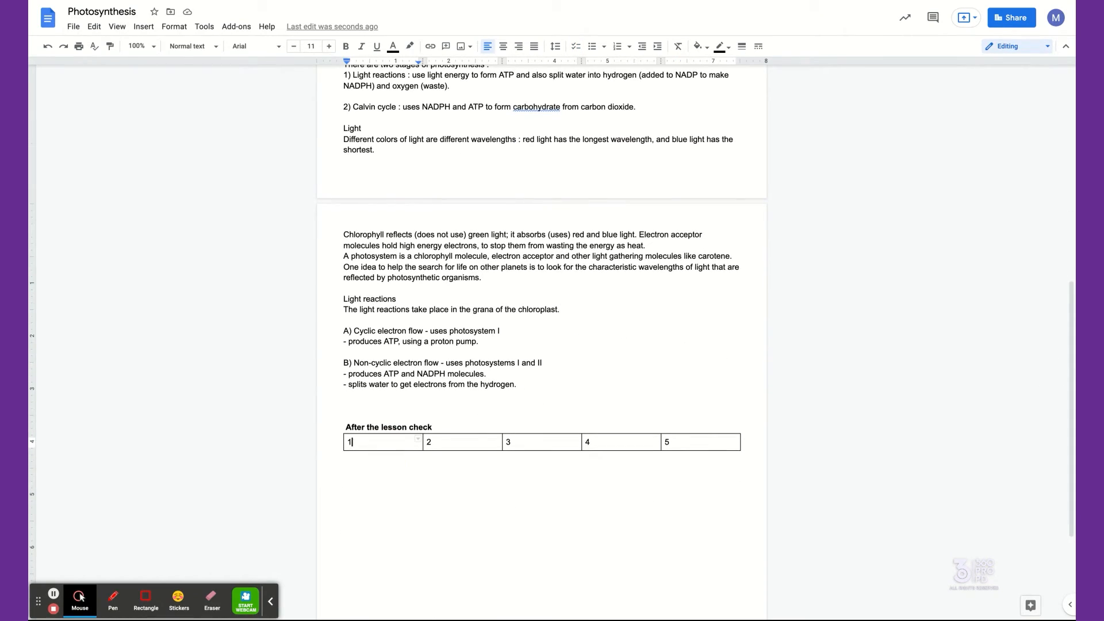
scroll(504, 313, up, 6)
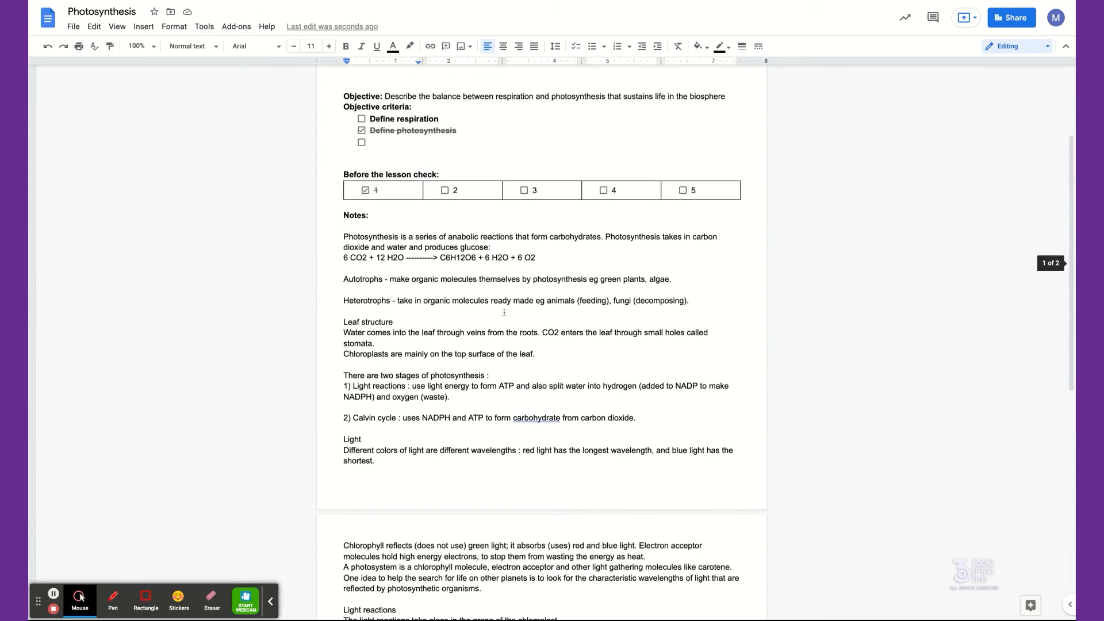
scroll(504, 313, up, 2)
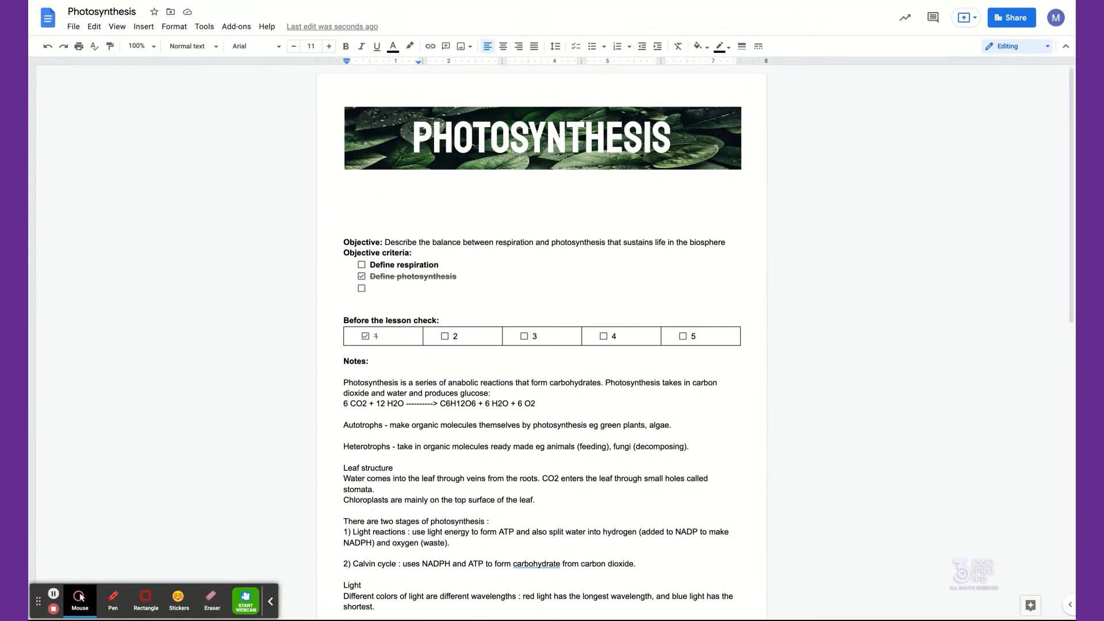
Insert a people smart chip for the colleague directly after "Objective criteria:"
click(433, 252)
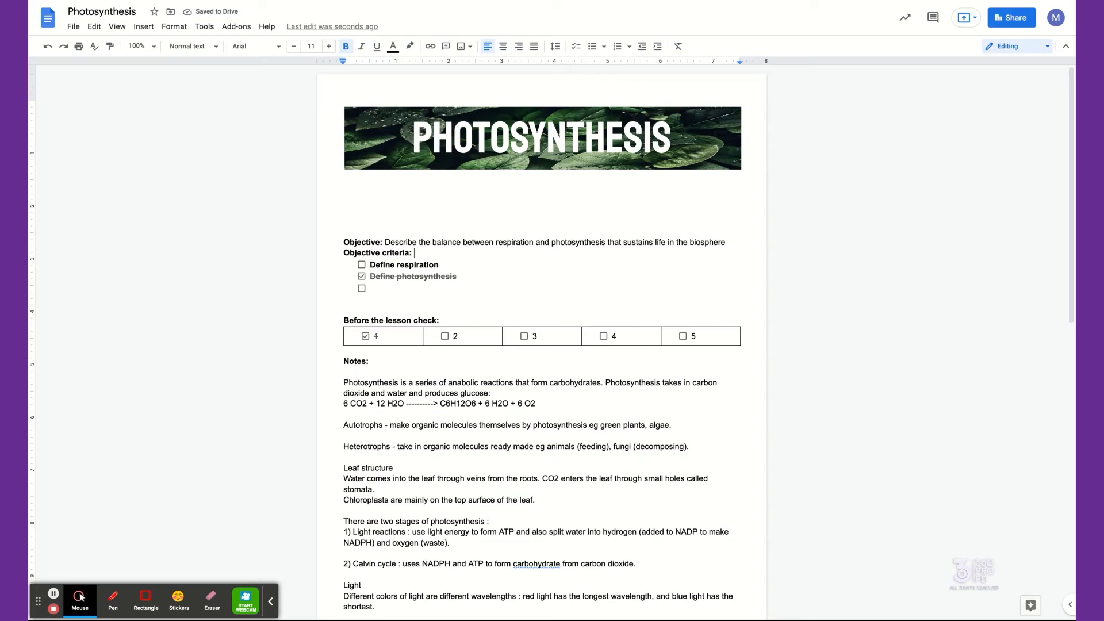
text(S)
key(BackSpace)
text(Marcus)
key(Tab)
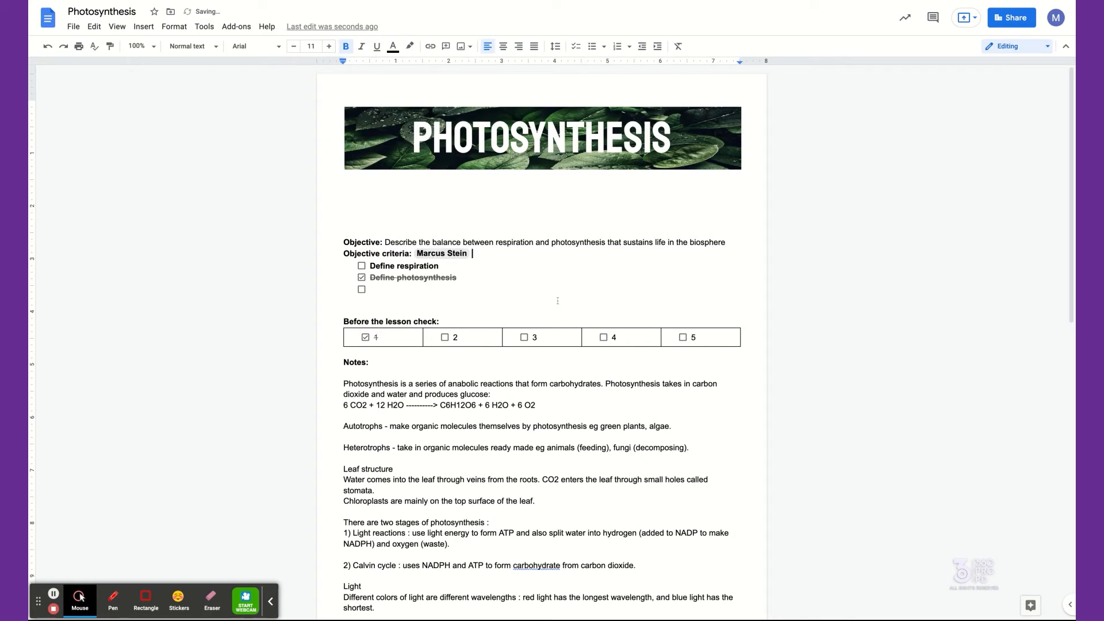
View the contact card of the people chip beside "Objective criteria:" and close it
click(449, 257)
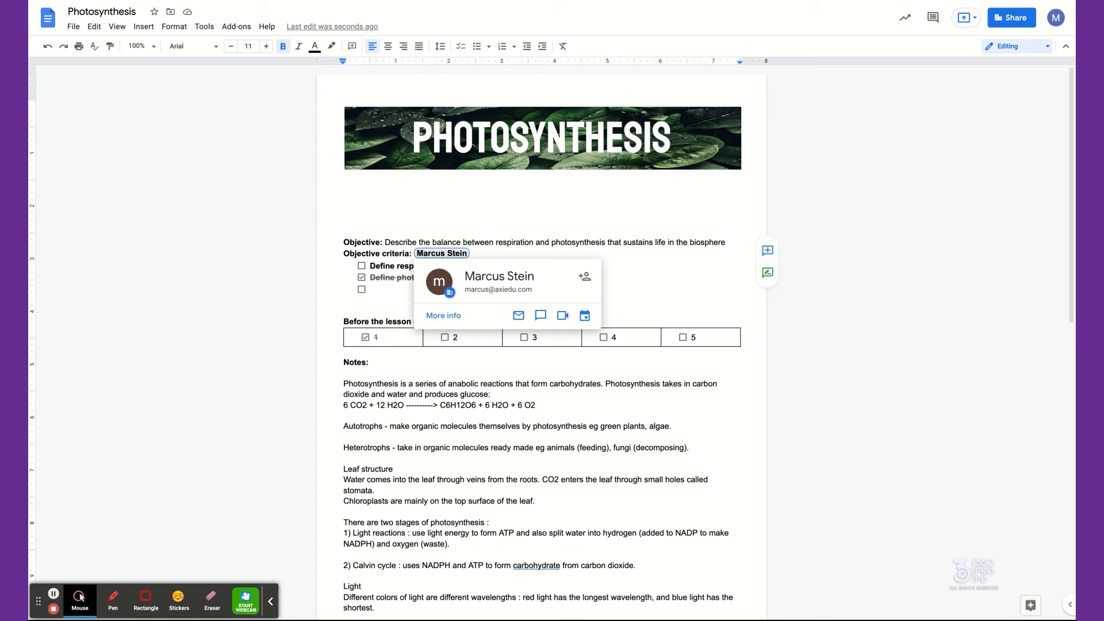
scroll(542, 343, down, 1)
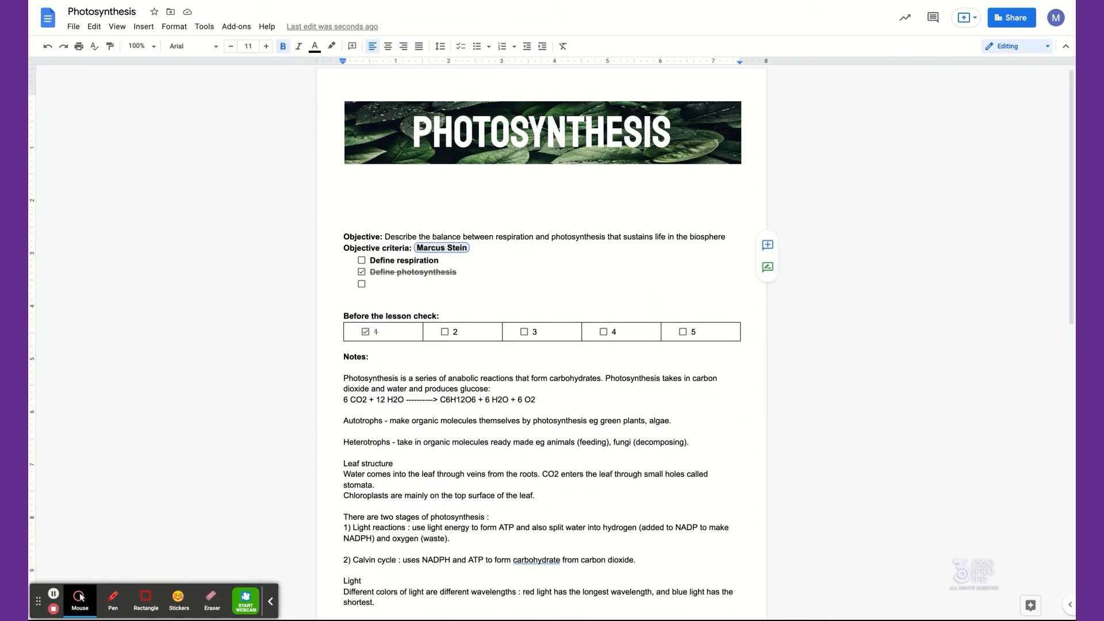
click(441, 259)
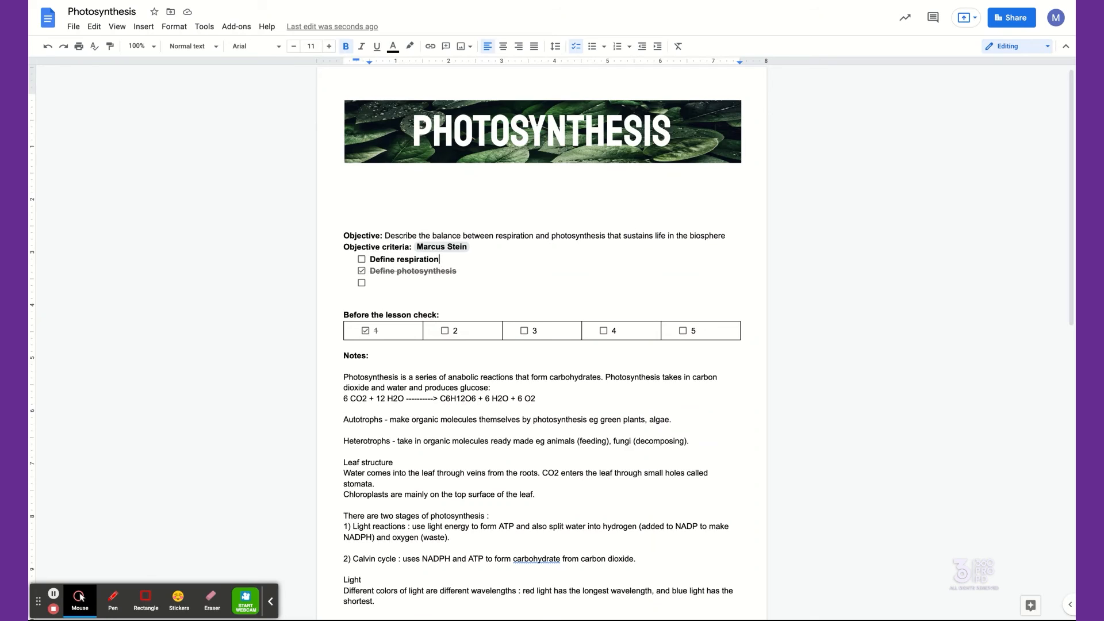
Show the editors of the word "photosynthesis" in the objective line and open the document's version history
double_click(555, 235)
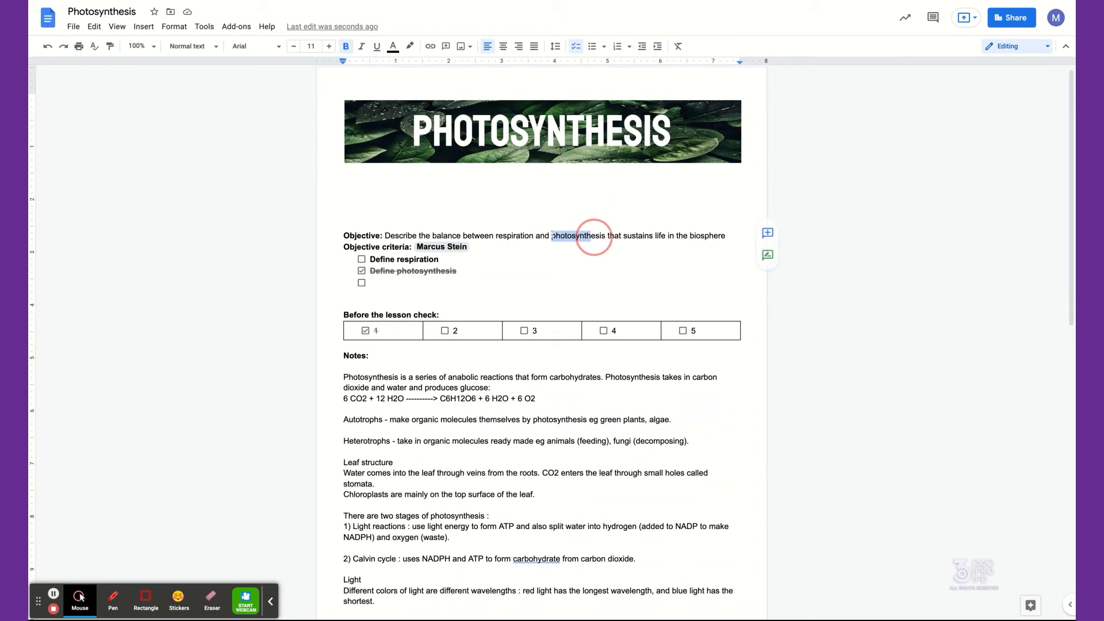
right_click(596, 237)
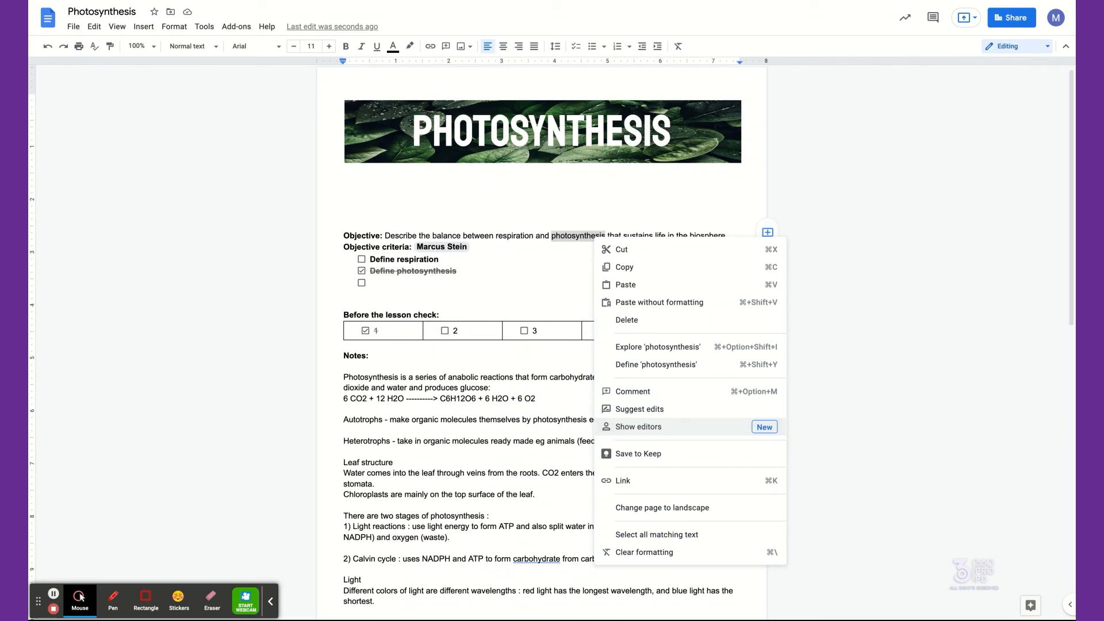
click(639, 427)
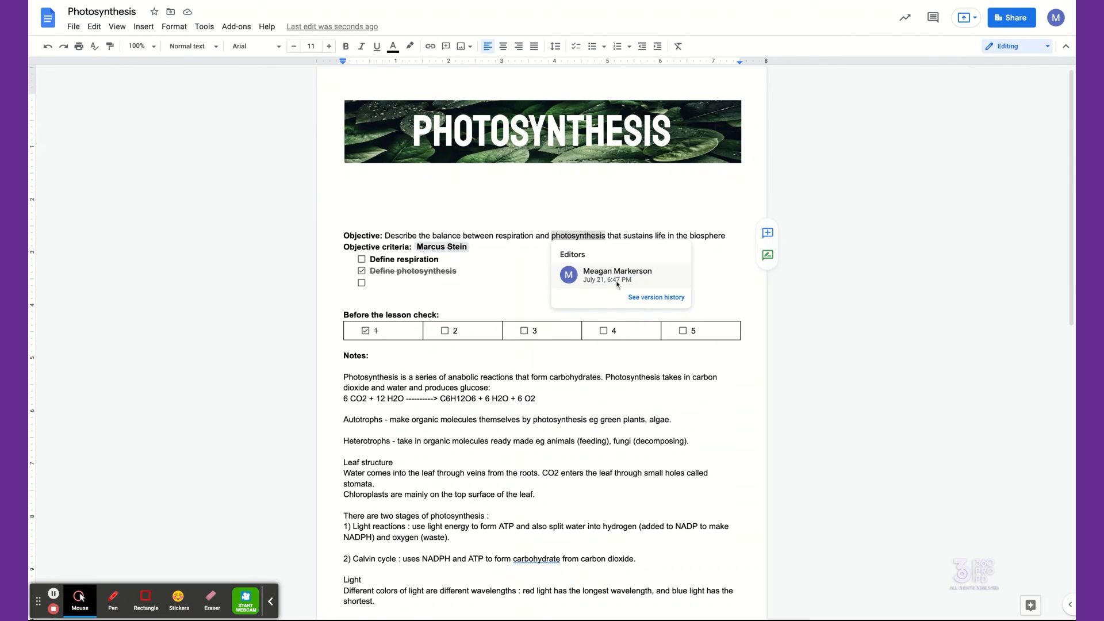
click(638, 297)
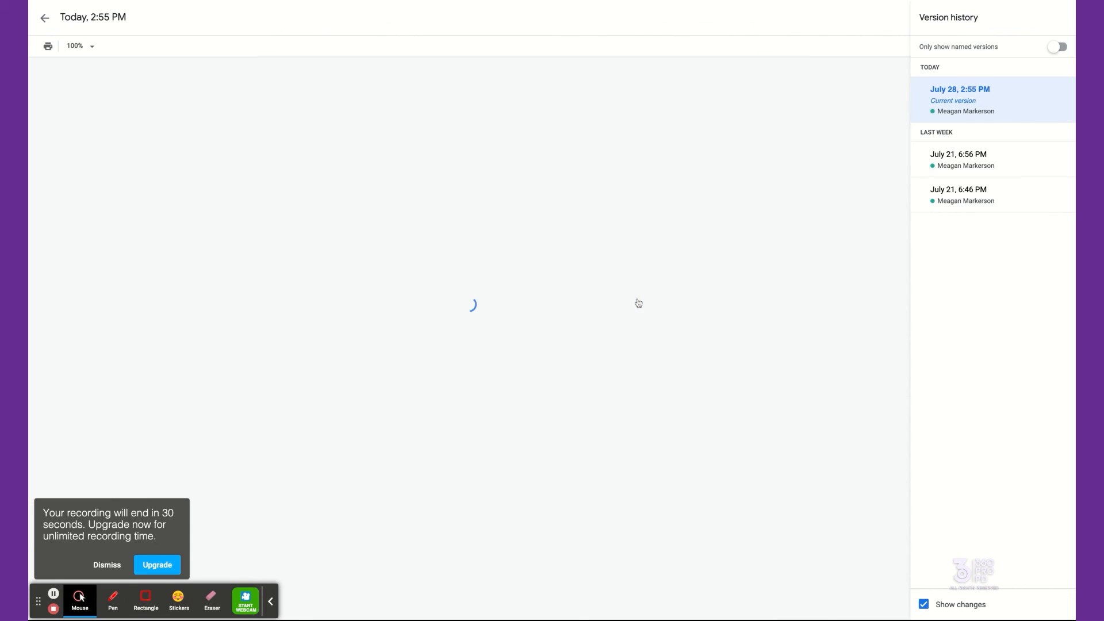